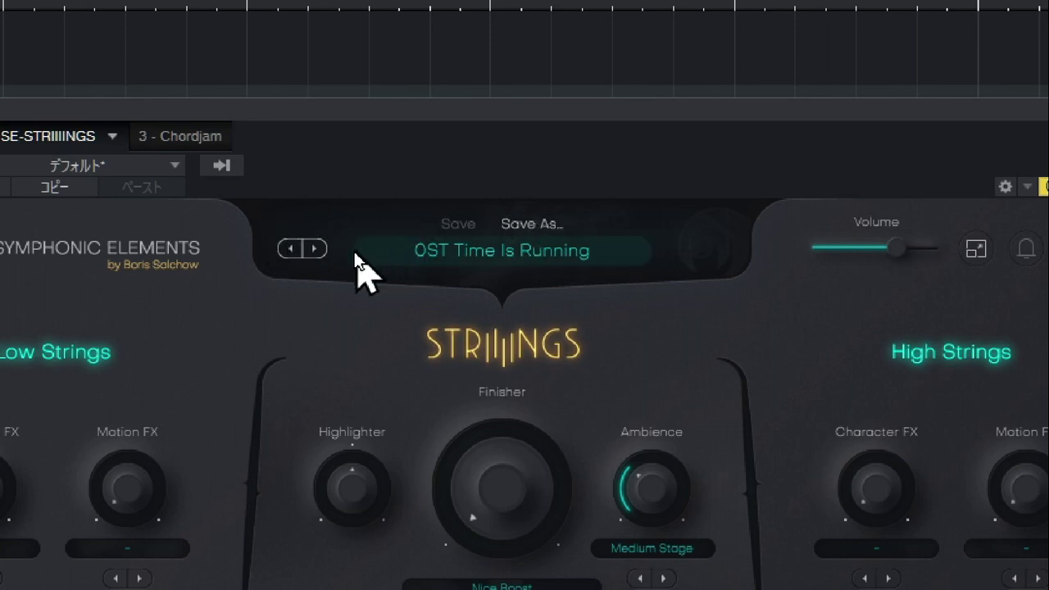
# Step: Audition successive Symphonic Elements STRIIIINGS presets, starting from OST Time Is Running and passing ARP Friendly Arps II and ATM After Dark
pyautogui.click(315, 248)
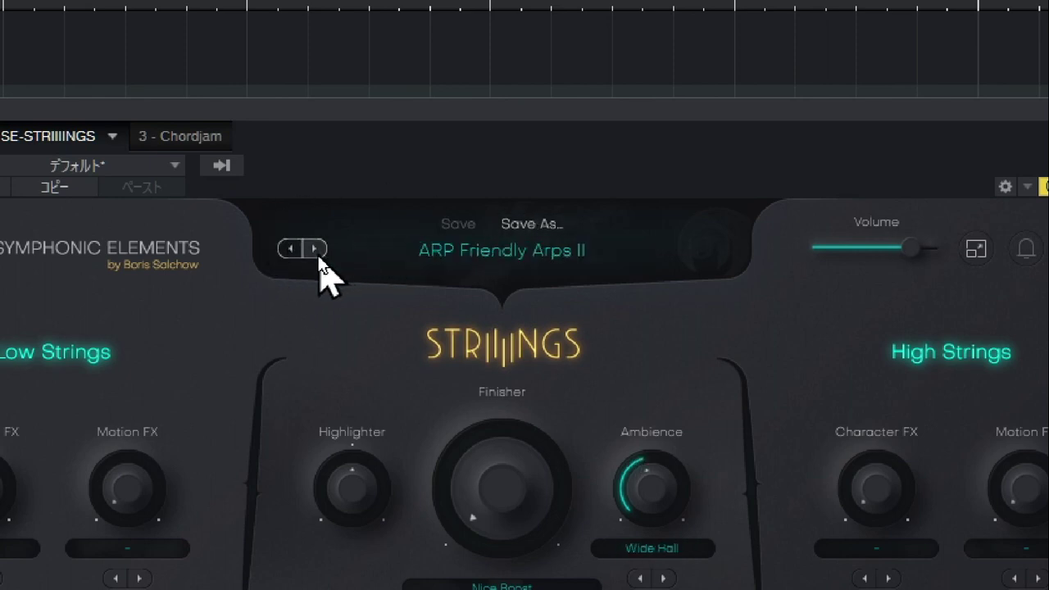
pyautogui.click(315, 248)
pyautogui.click(315, 249)
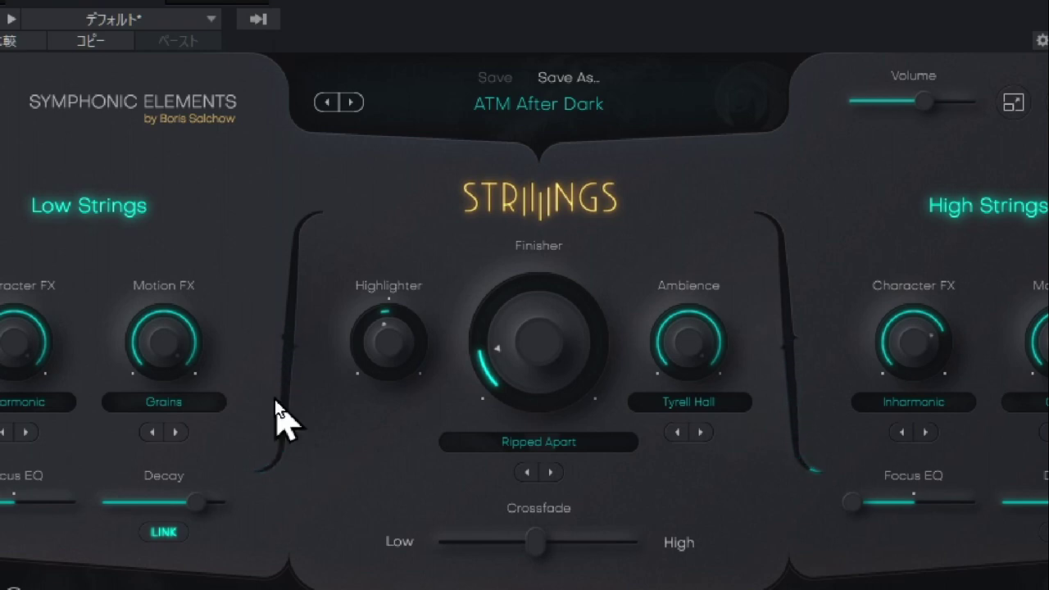
pyautogui.click(357, 101)
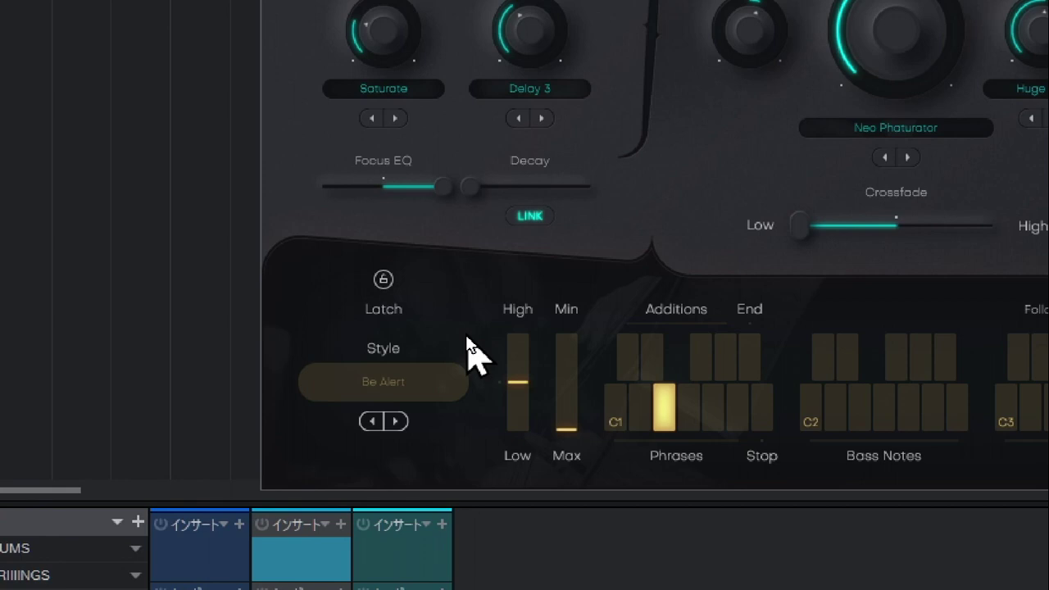
# Step: Browse the phrase style categories and set the STRIIIINGS style to Glorious Day from the Epic group
pyautogui.click(447, 377)
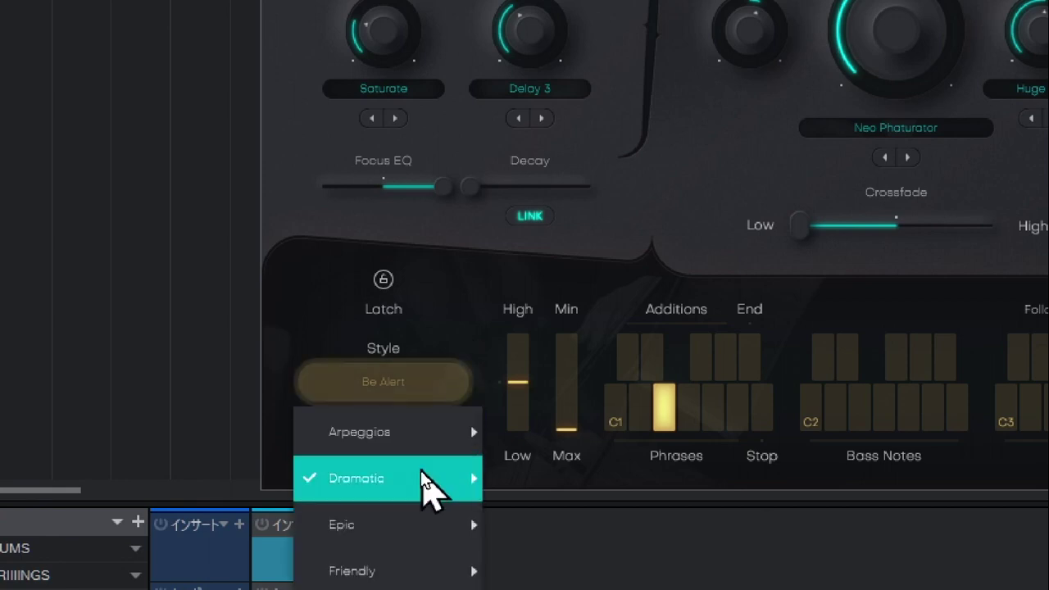
pyautogui.moveTo(420, 584)
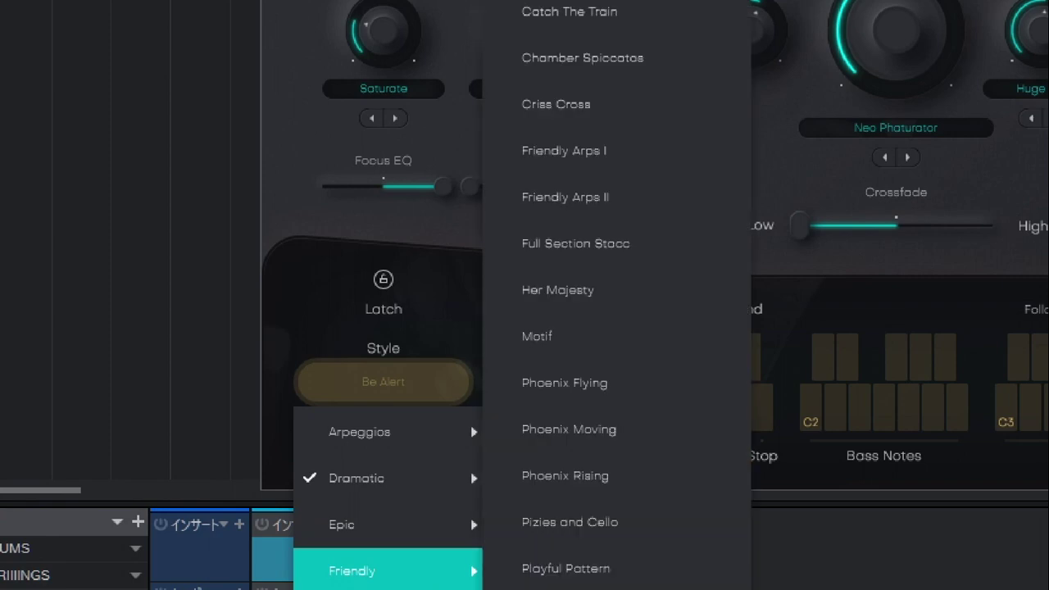
pyautogui.moveTo(429, 522)
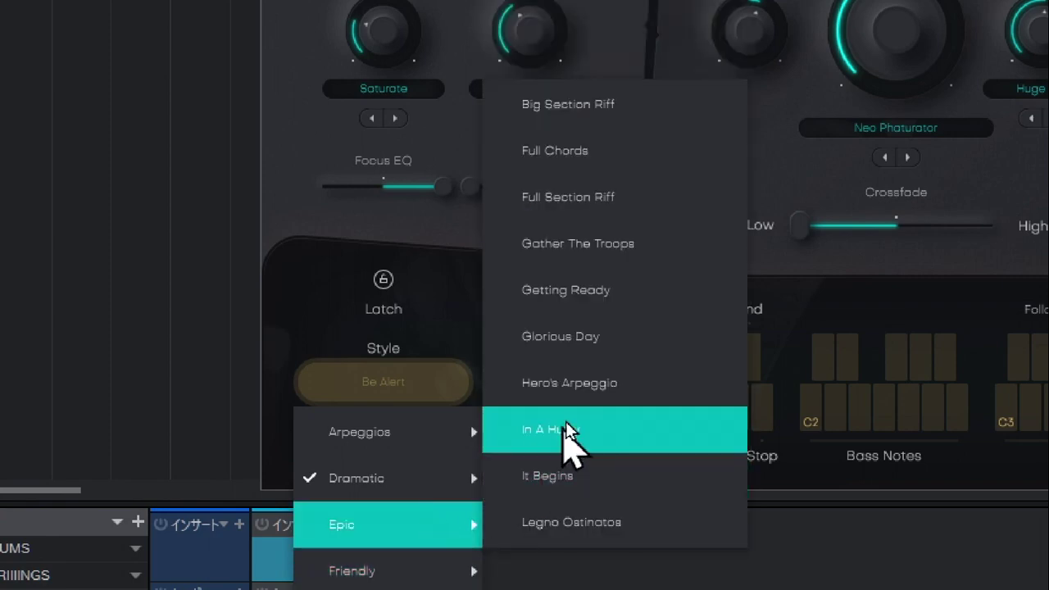
pyautogui.click(605, 351)
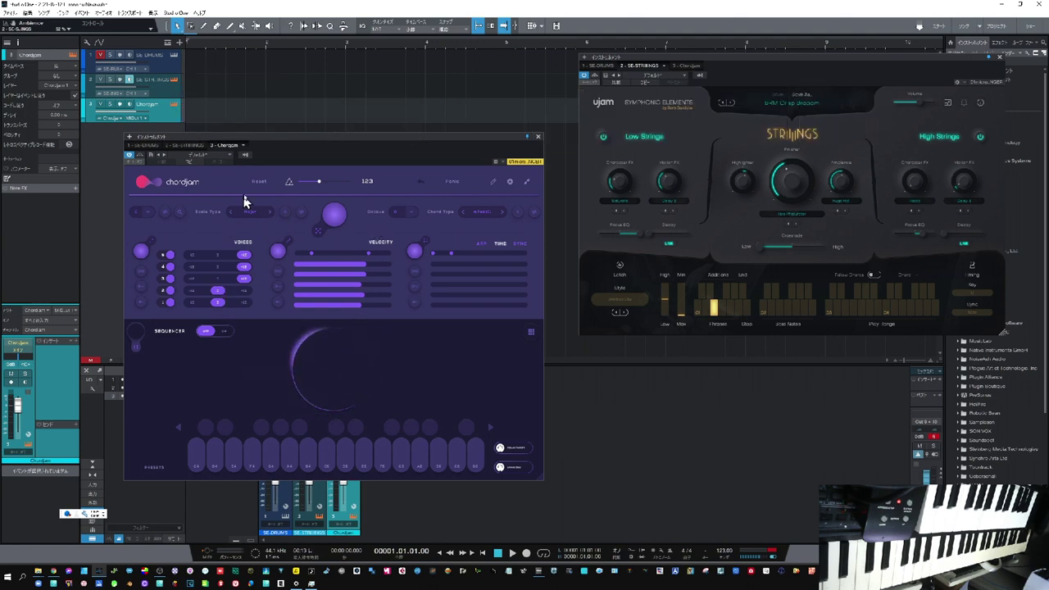
# Step: Set the Chordjam track's MIDI input to 01micro ARRANGER and the SE-STRIIIINGS track's input to Chordjam
pyautogui.click(69, 320)
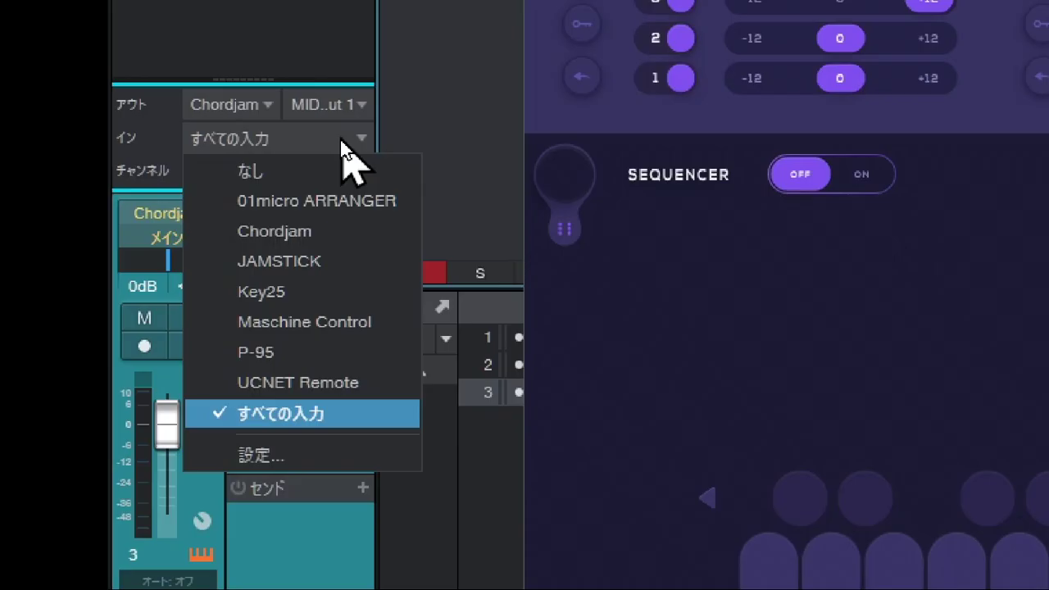
pyautogui.click(334, 205)
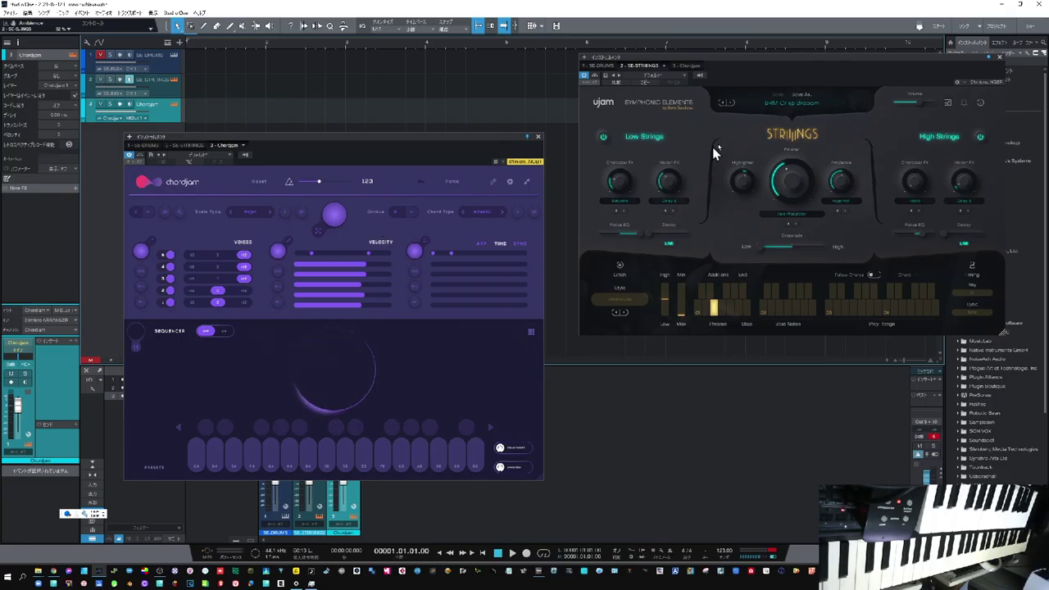
pyautogui.click(164, 96)
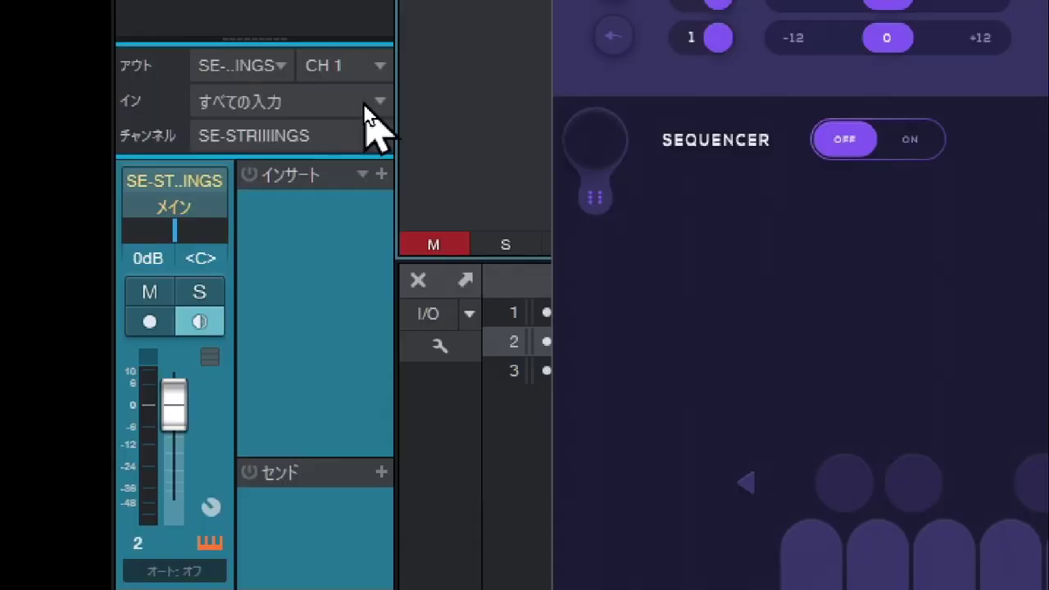
pyautogui.click(72, 320)
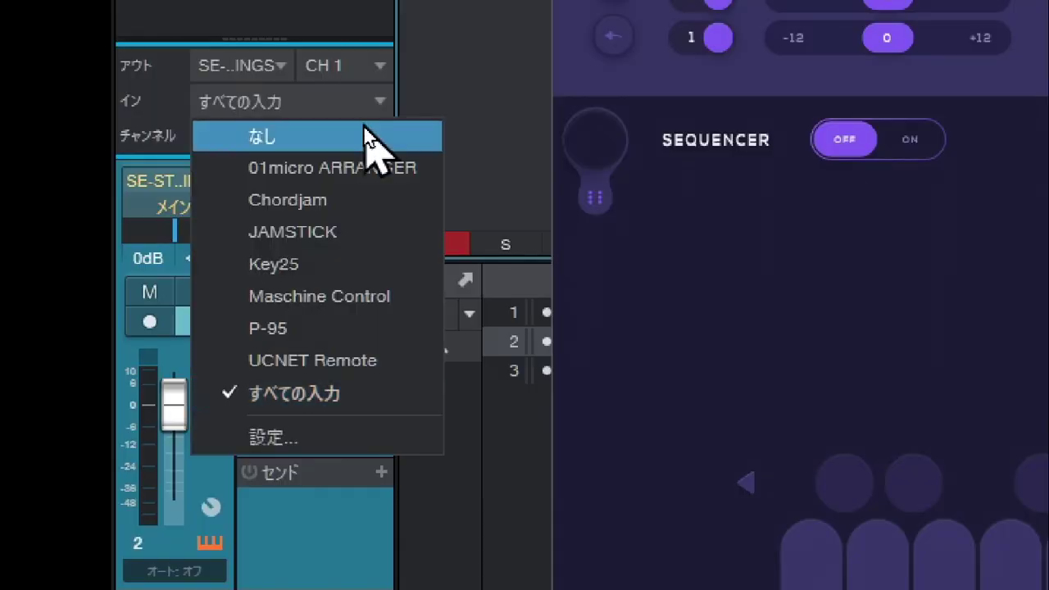
pyautogui.click(376, 215)
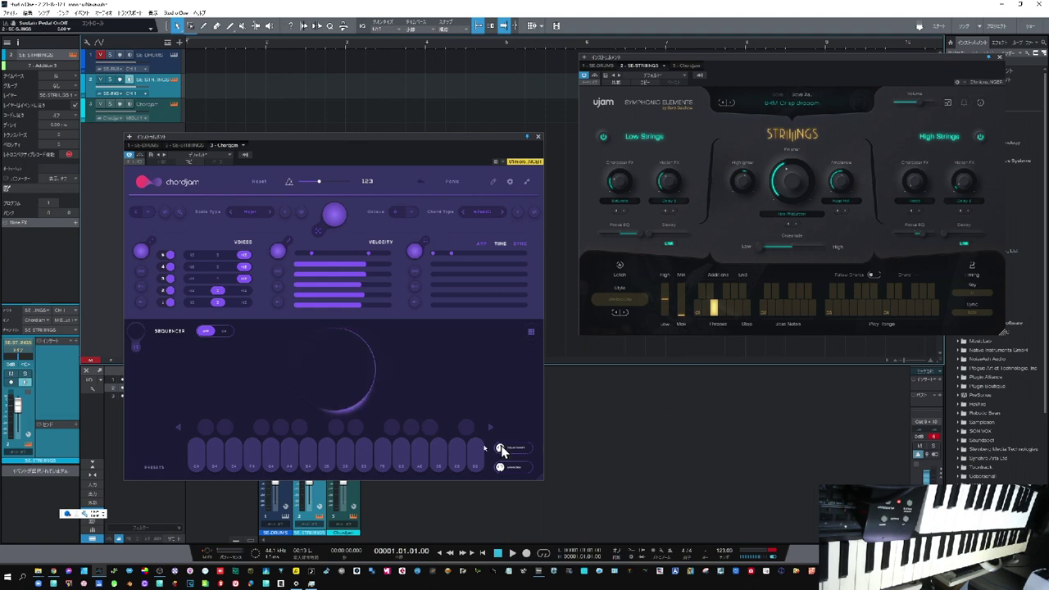
# Step: Play the C4 key on the Chordjam keyboard to hear its chord through the strings
pyautogui.click(199, 468)
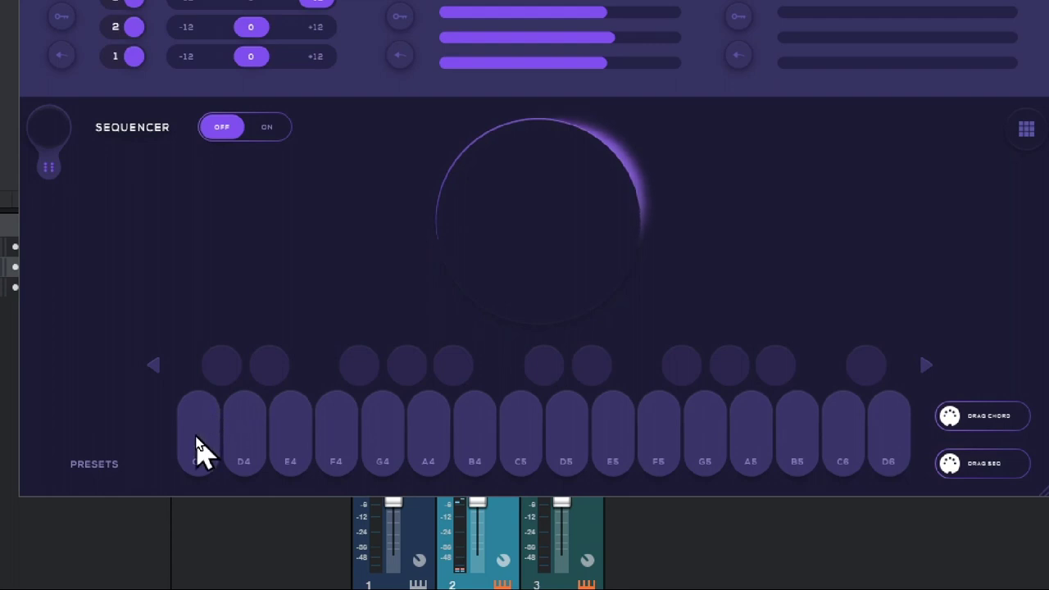
pyautogui.click(196, 459)
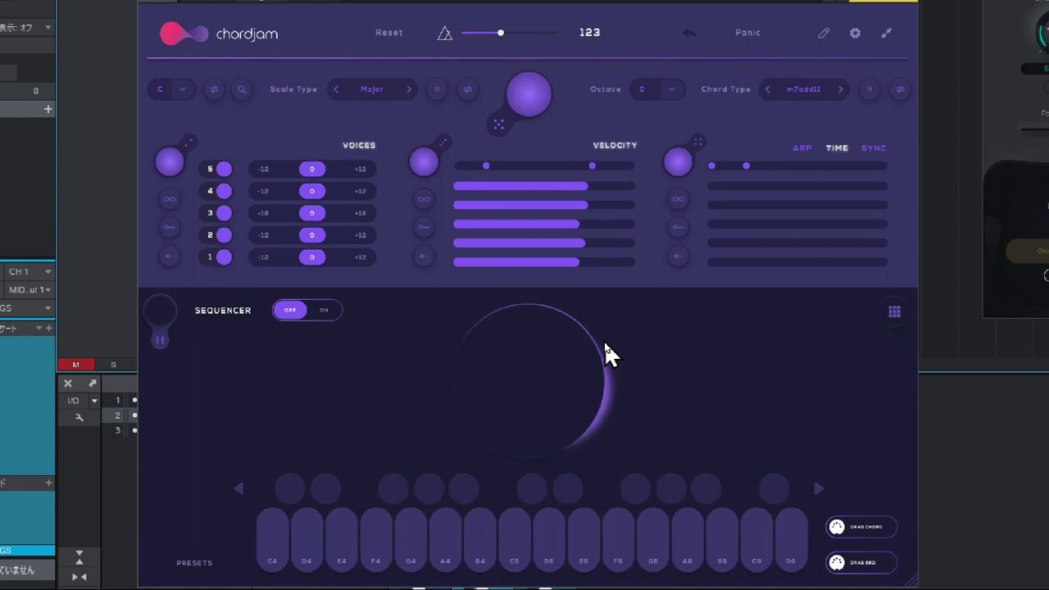
# Step: Examine the available root keys and scale types in Chordjam, keeping the key of C and the Major scale
pyautogui.click(180, 88)
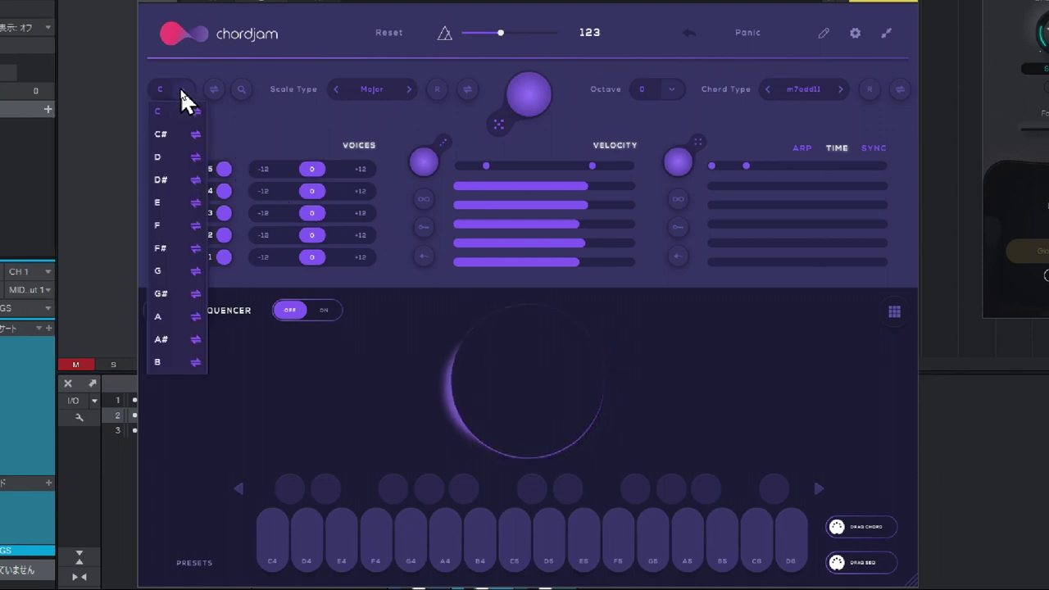
pyautogui.click(326, 109)
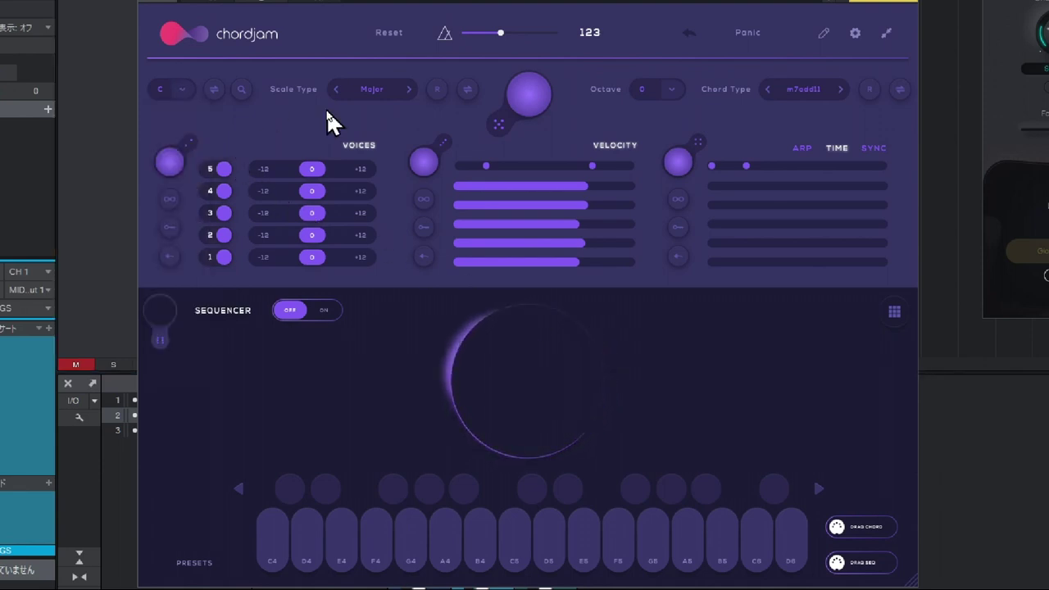
pyautogui.click(391, 91)
pyautogui.click(398, 87)
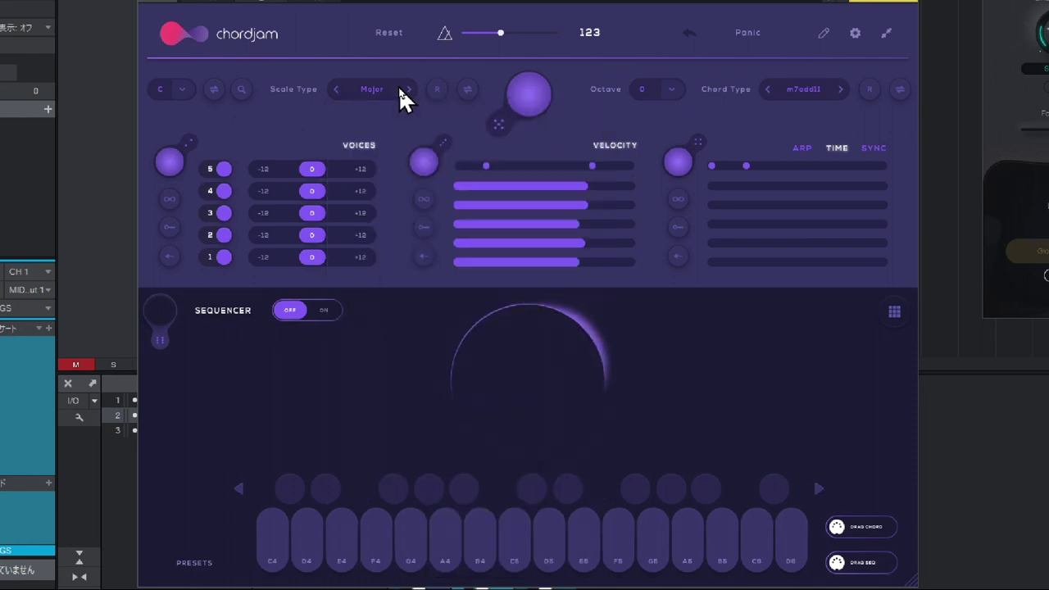
pyautogui.click(399, 86)
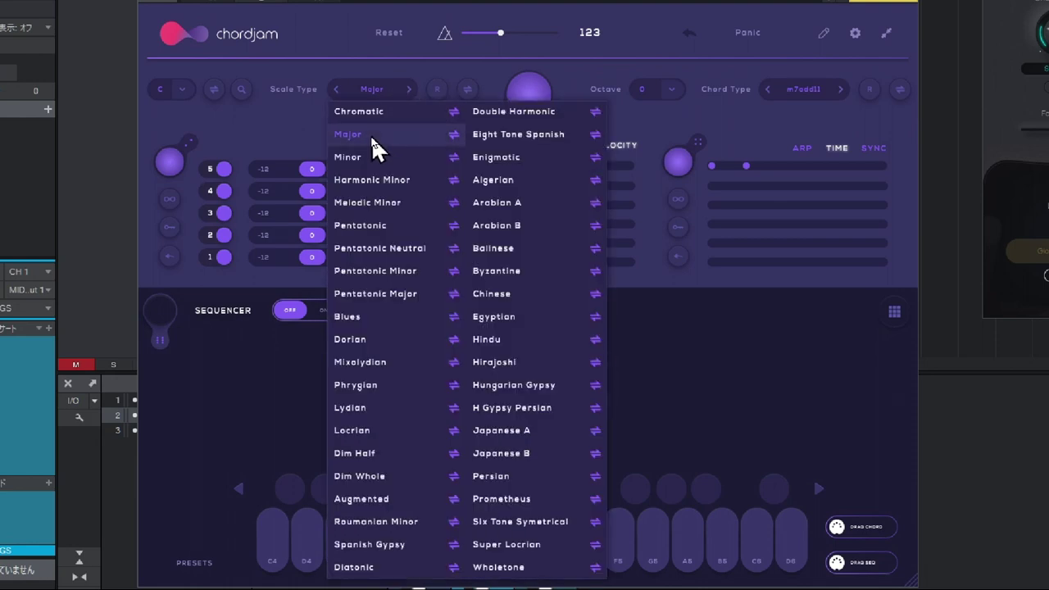
pyautogui.click(698, 55)
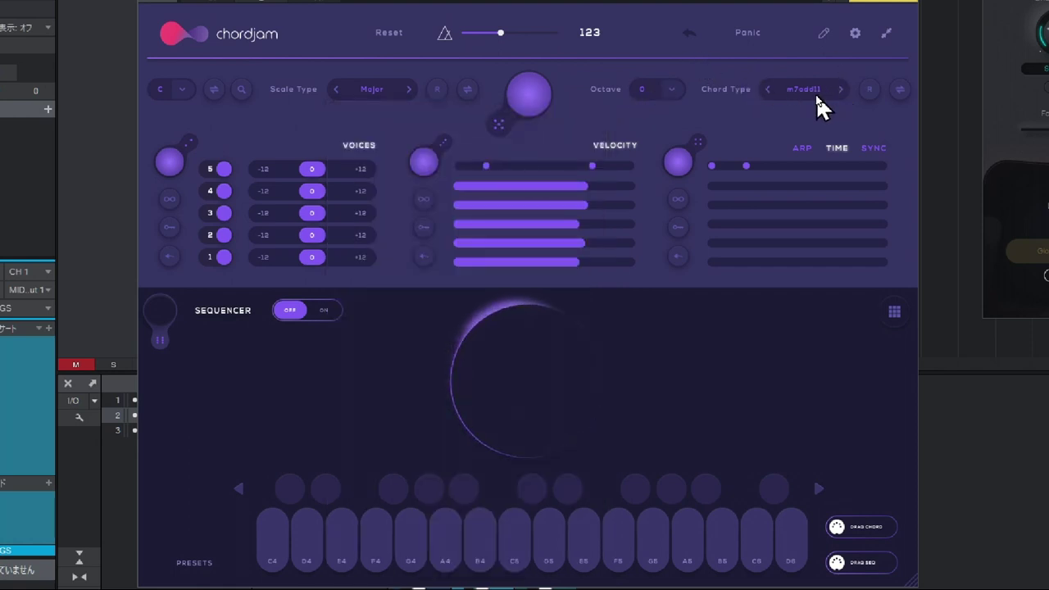
# Step: Set the Chordjam chord type to Major9
pyautogui.click(816, 93)
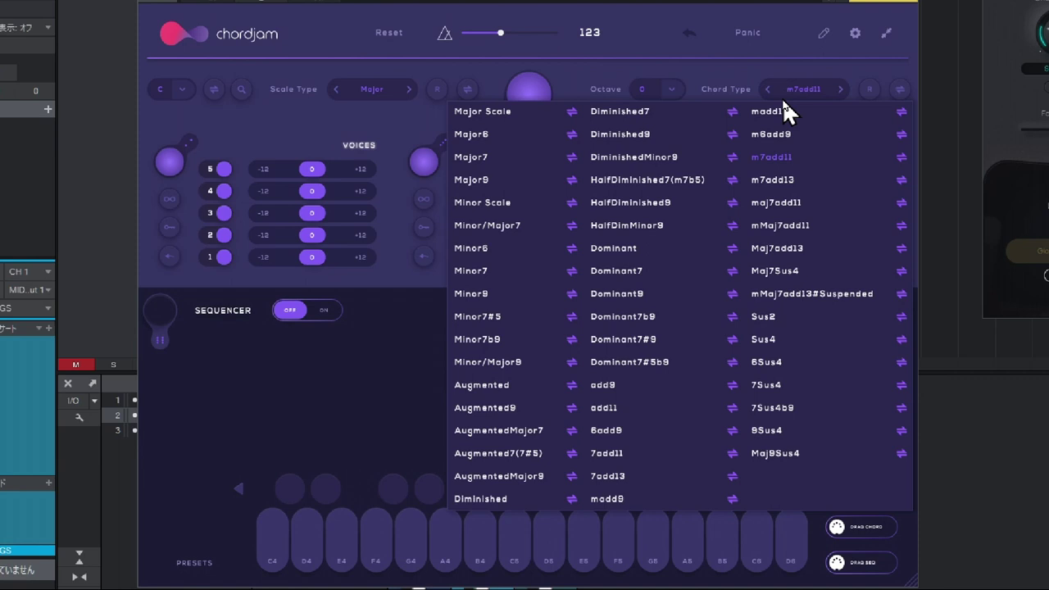
pyautogui.click(498, 189)
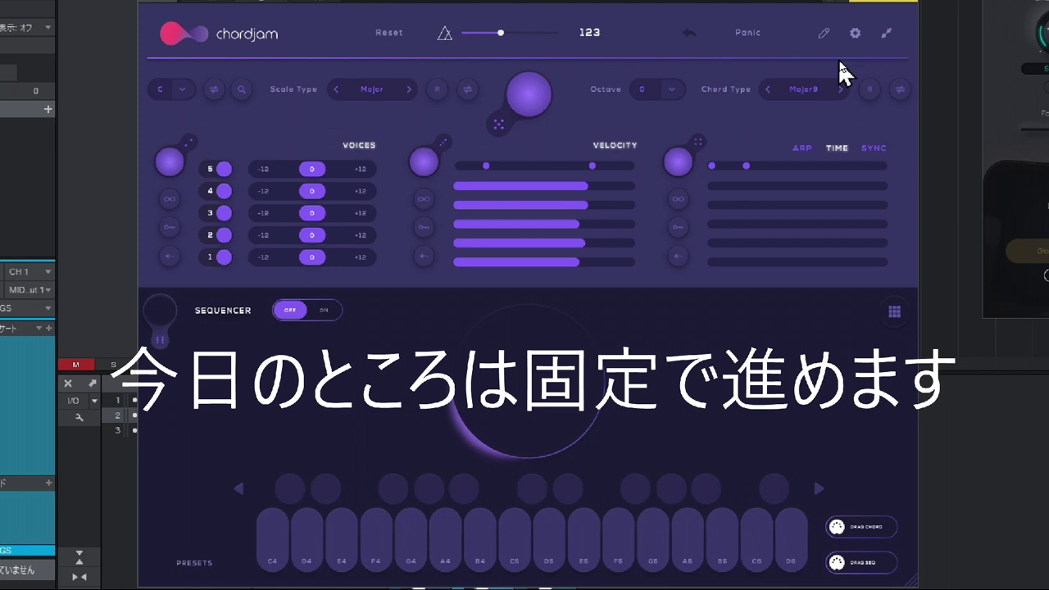
# Step: Randomize Chordjam's voices, velocity and time settings together four times with the main randomizer
pyautogui.click(533, 101)
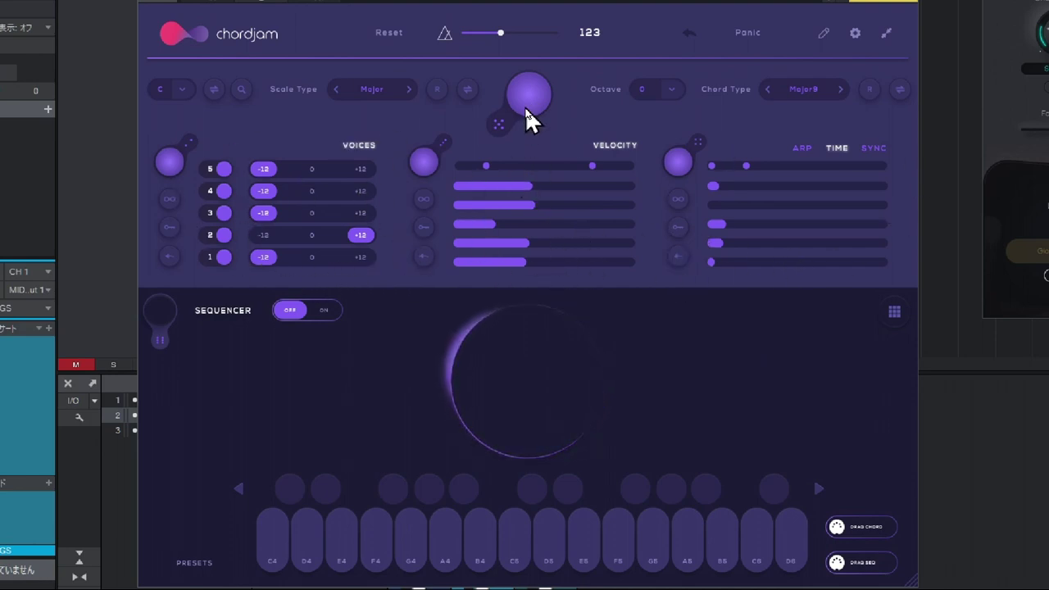
pyautogui.click(540, 88)
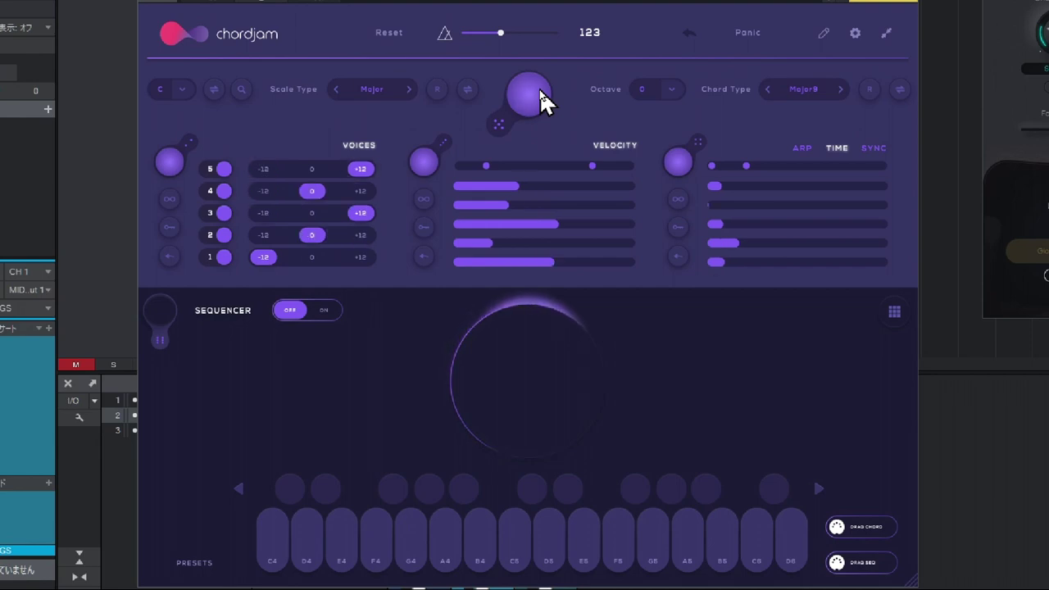
pyautogui.click(540, 89)
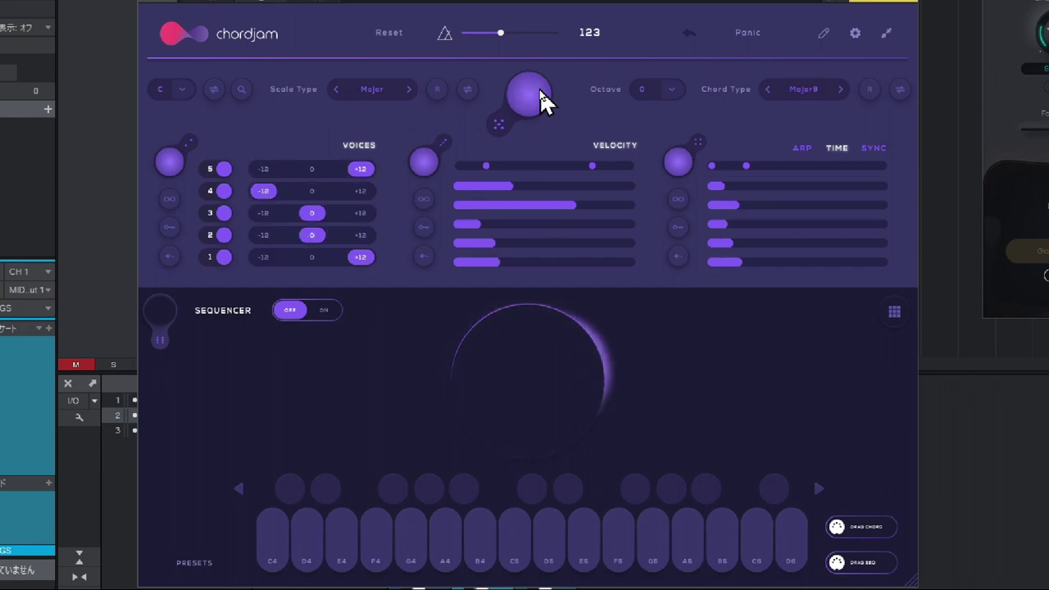
pyautogui.click(540, 89)
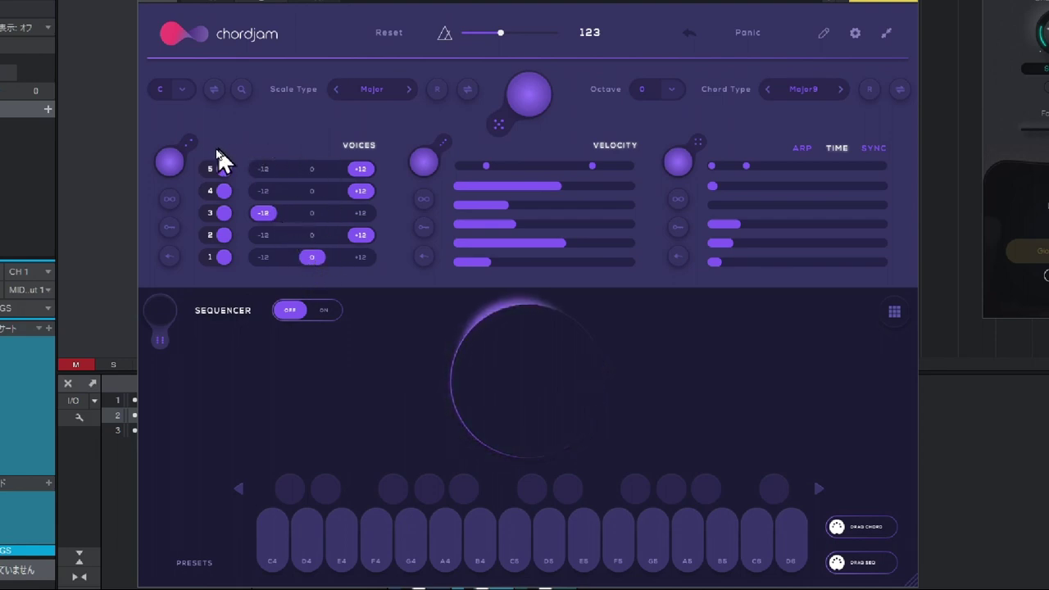
# Step: Randomize only the octave shifts in Chordjam's Voices section four times
pyautogui.click(168, 167)
pyautogui.click(168, 167)
pyautogui.click(168, 167)
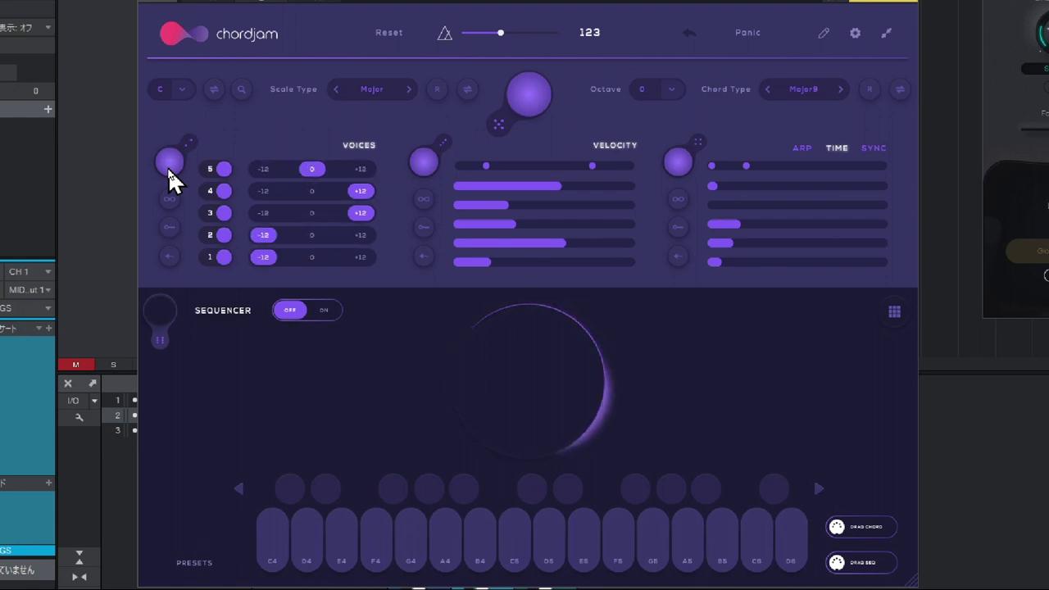
pyautogui.click(168, 168)
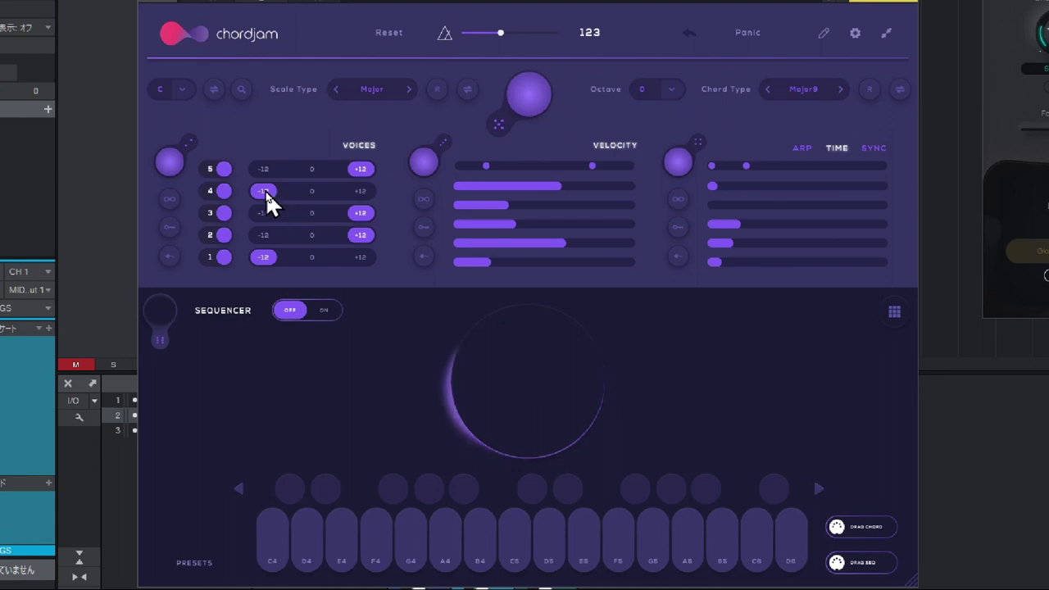
# Step: Set the octave shift of all five voices to 0 and lock the Voices section against randomization
pyautogui.click(301, 190)
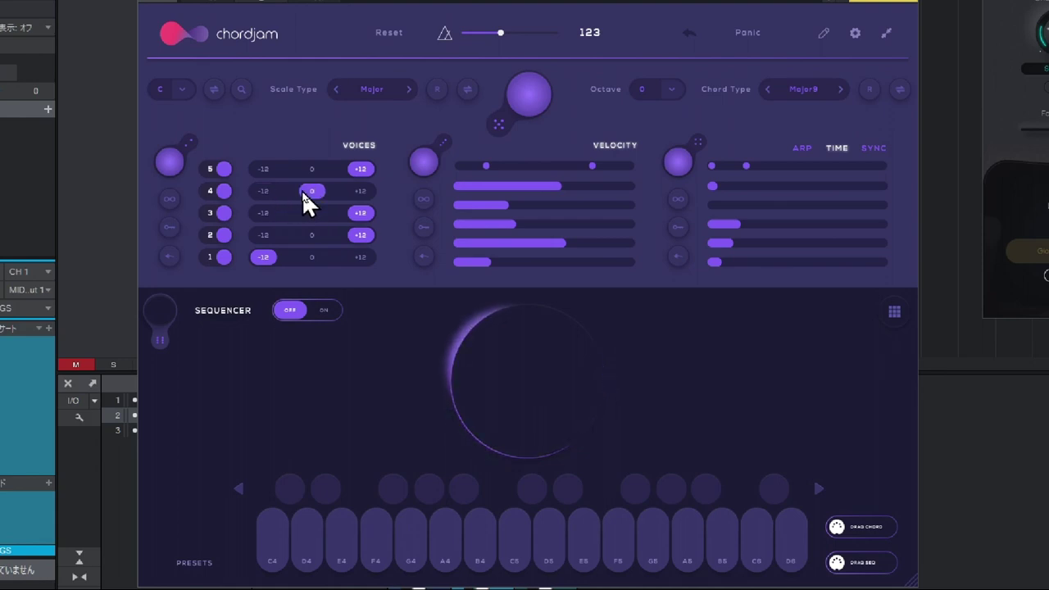
pyautogui.click(310, 256)
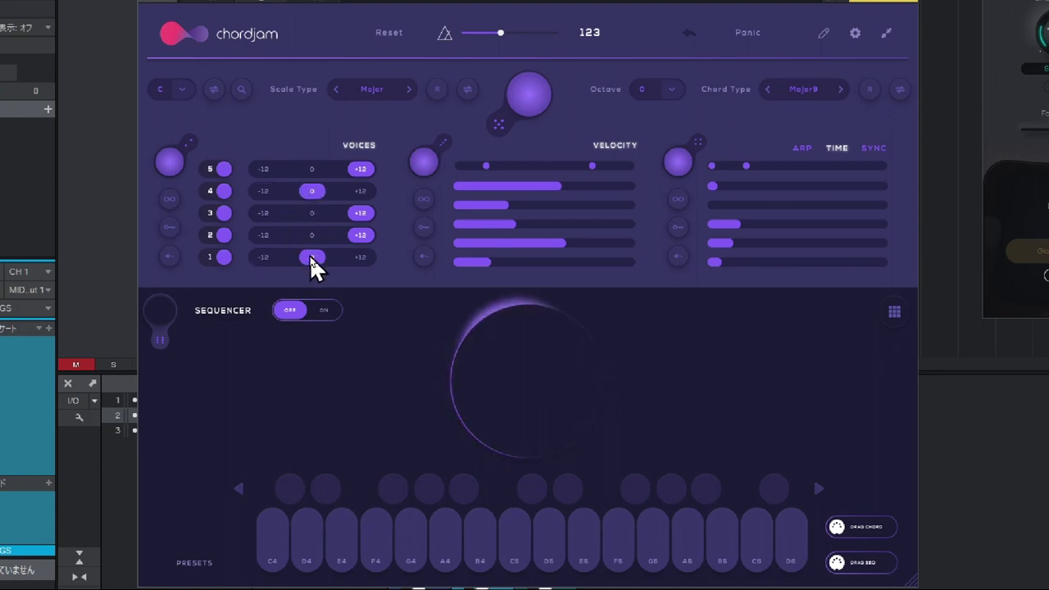
pyautogui.click(315, 168)
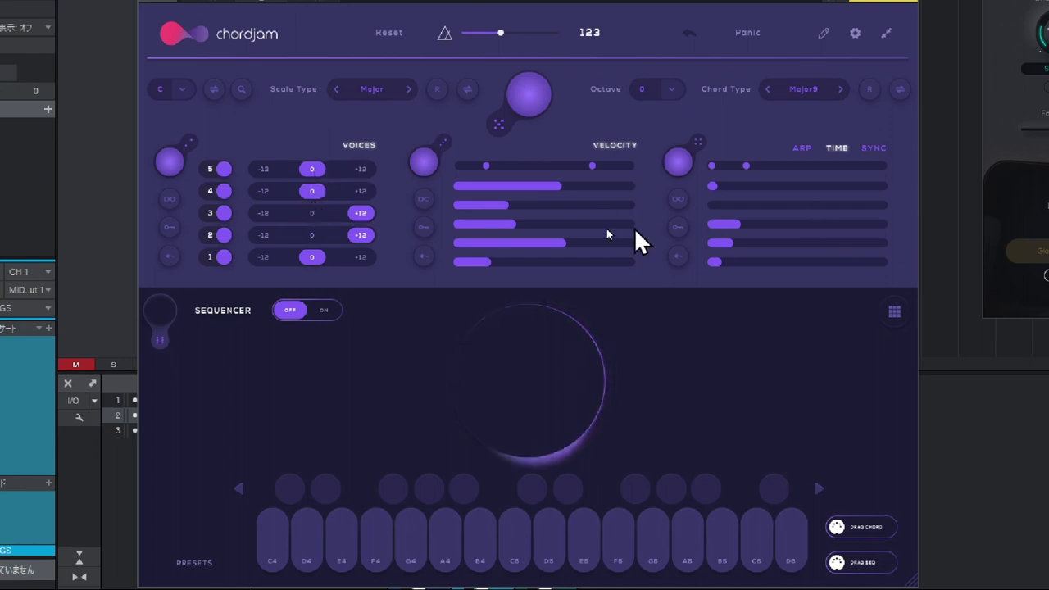
pyautogui.click(309, 217)
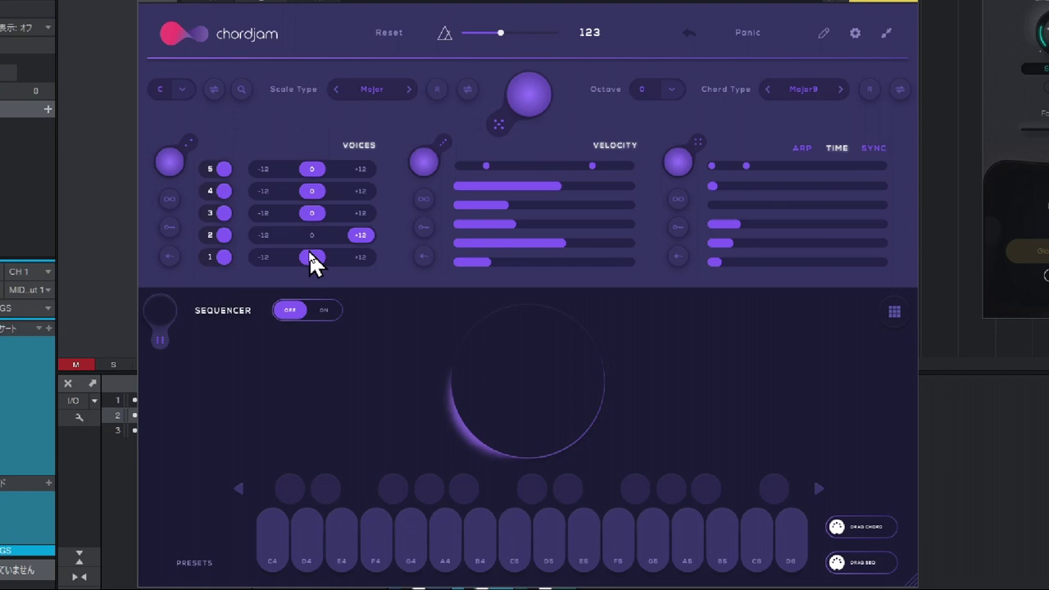
pyautogui.click(311, 237)
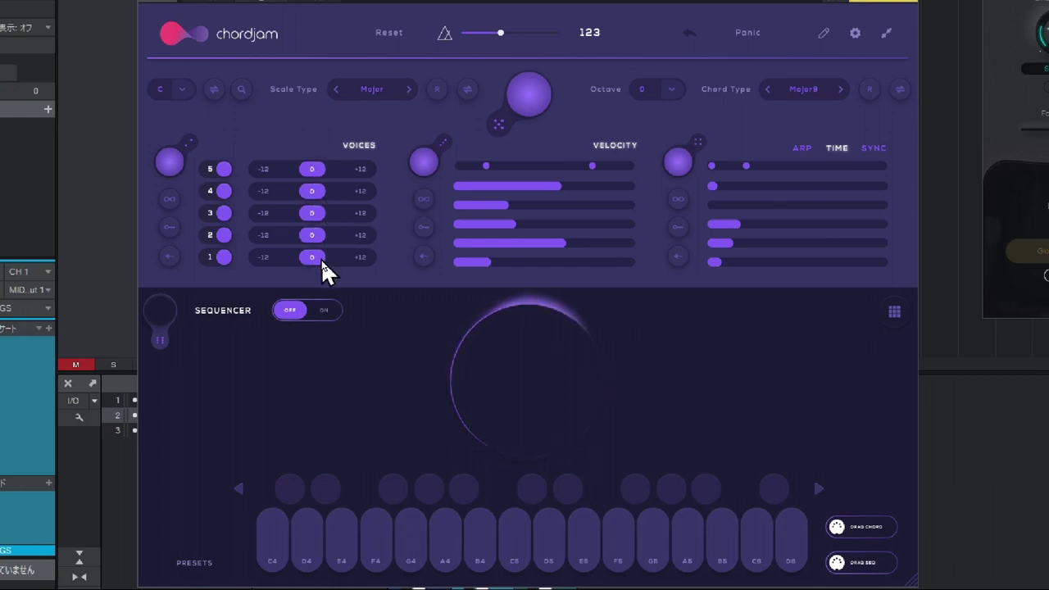
pyautogui.click(171, 228)
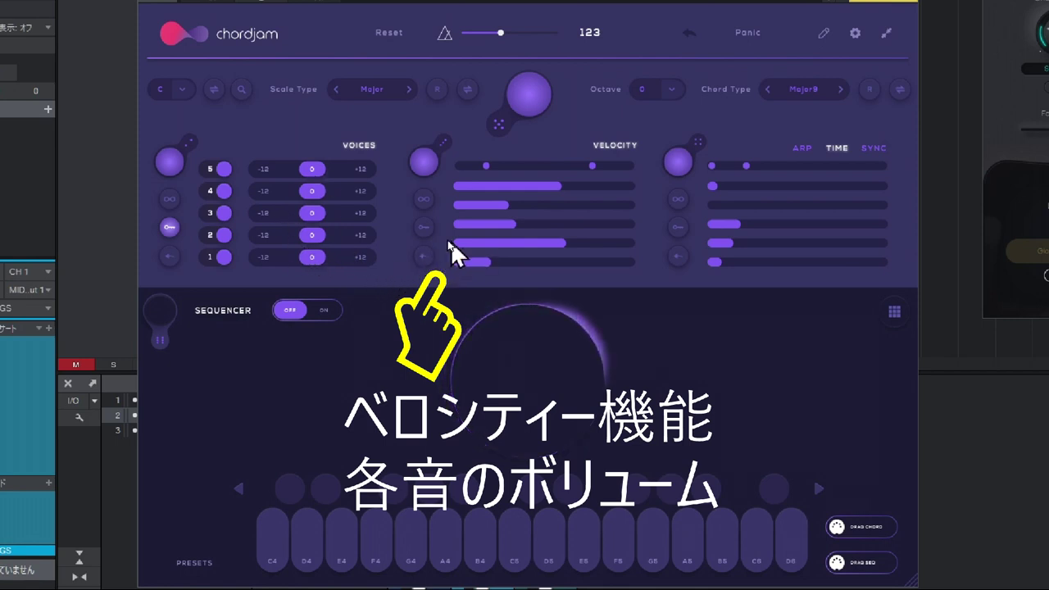
# Step: Randomize only the Velocity section seven times and raise the lower limit of its velocity range to about the middle
pyautogui.click(419, 160)
pyautogui.click(419, 160)
pyautogui.click(420, 160)
pyautogui.click(420, 160)
pyautogui.click(420, 160)
pyautogui.click(421, 161)
pyautogui.click(421, 160)
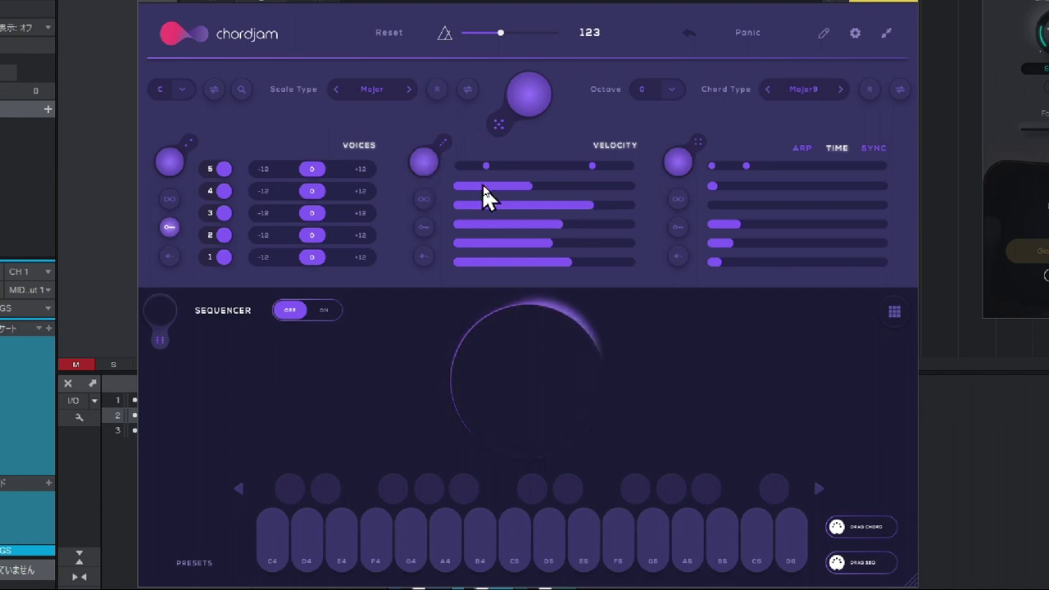
pyautogui.moveTo(487, 171); pyautogui.dragTo(543, 167)
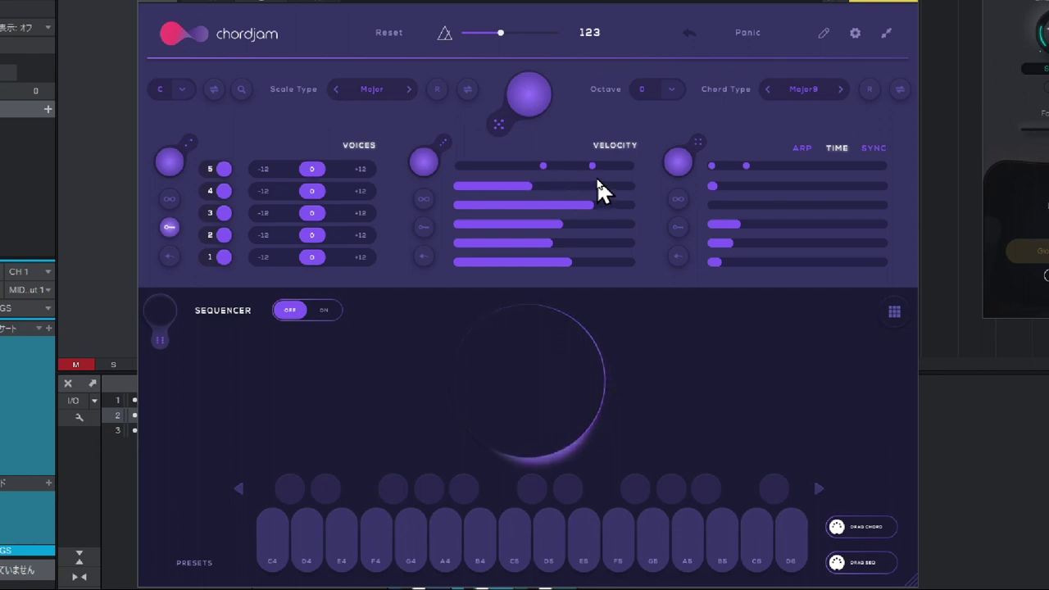
# Step: Narrow the Velocity range to a small band just above the middle and turn on continuous randomization for the Velocity section
pyautogui.moveTo(602, 165); pyautogui.dragTo(583, 167)
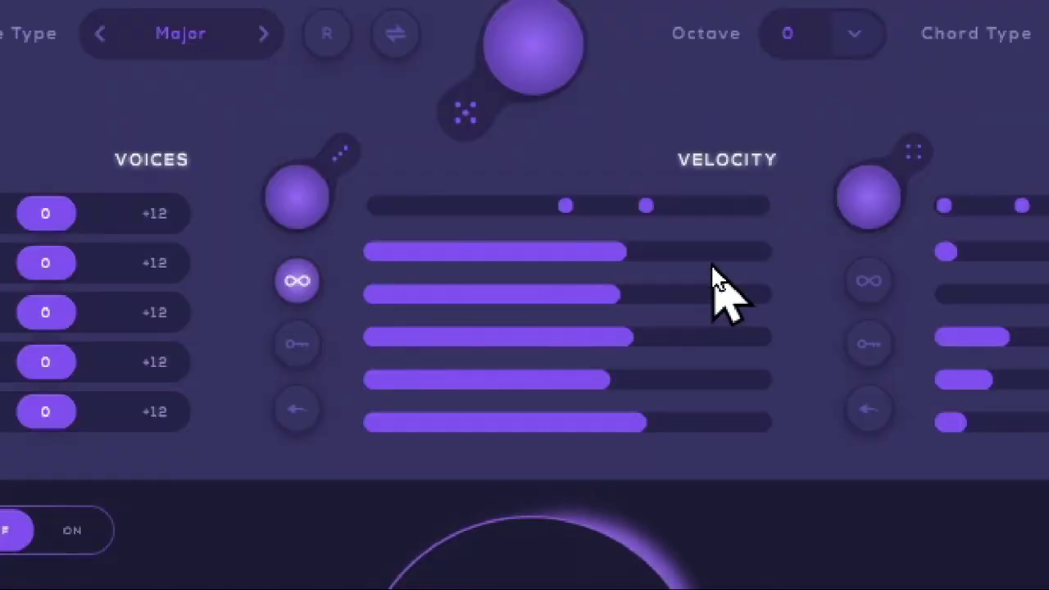
pyautogui.moveTo(576, 214); pyautogui.dragTo(603, 214)
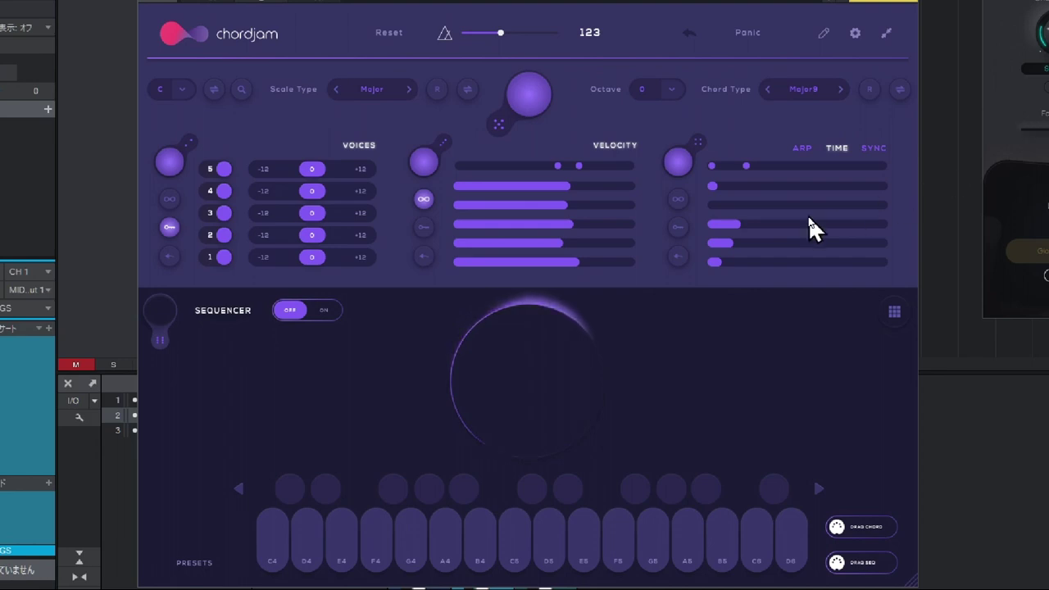
# Step: Adjust the individual voice delays in the Time section, making voice 5 the longest and stepping down to a short delay for voice 2
pyautogui.click(731, 206)
pyautogui.click(722, 187)
pyautogui.moveTo(766, 185); pyautogui.dragTo(776, 187)
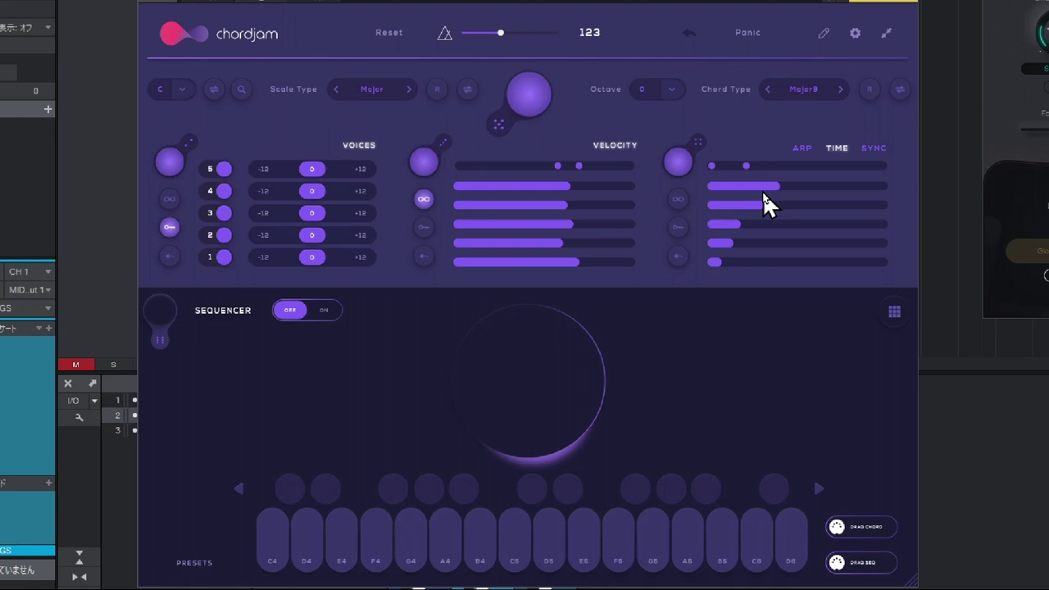
pyautogui.moveTo(767, 185)
pyautogui.mouseDown()
pyautogui.moveTo(714, 189)
pyautogui.moveTo(691, 212)
pyautogui.mouseUp()
pyautogui.moveTo(713, 263)
pyautogui.mouseDown()
pyautogui.moveTo(762, 263)
pyautogui.moveTo(723, 226)
pyautogui.moveTo(719, 188)
pyautogui.mouseUp()
pyautogui.click(715, 189)
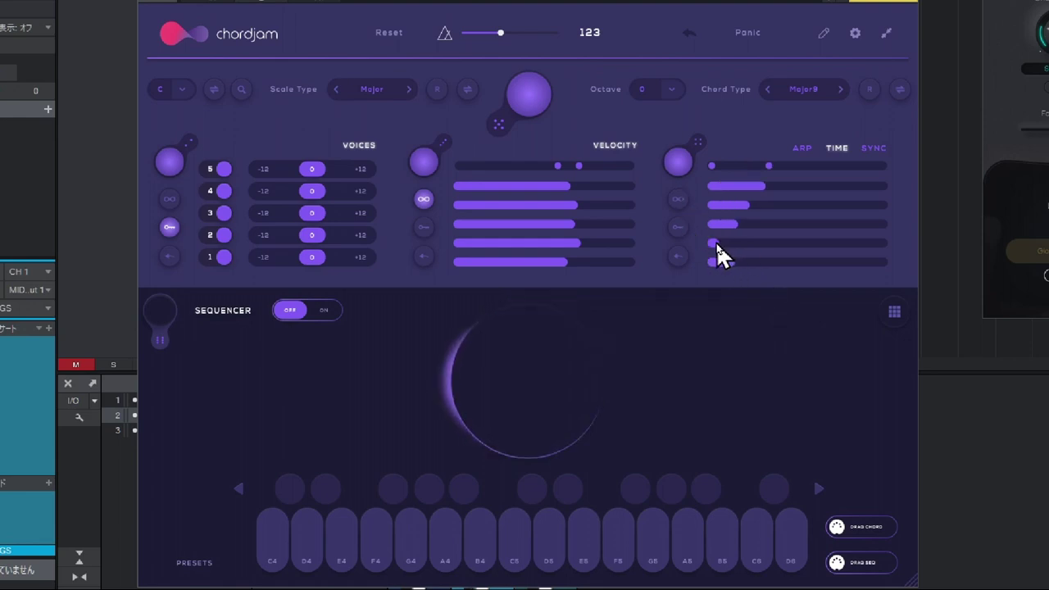
pyautogui.moveTo(716, 242); pyautogui.dragTo(728, 241)
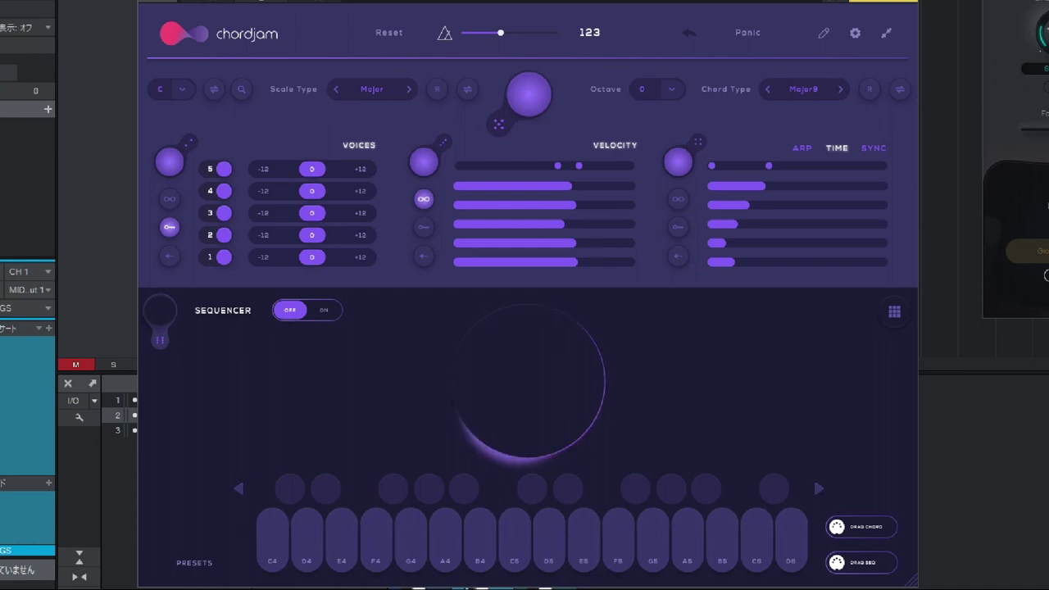
# Step: Lower the Time range's upper limit to about a fifth, enable continuous randomization for Time, and lengthen voice 5's delay slightly
pyautogui.moveTo(769, 167); pyautogui.dragTo(742, 171)
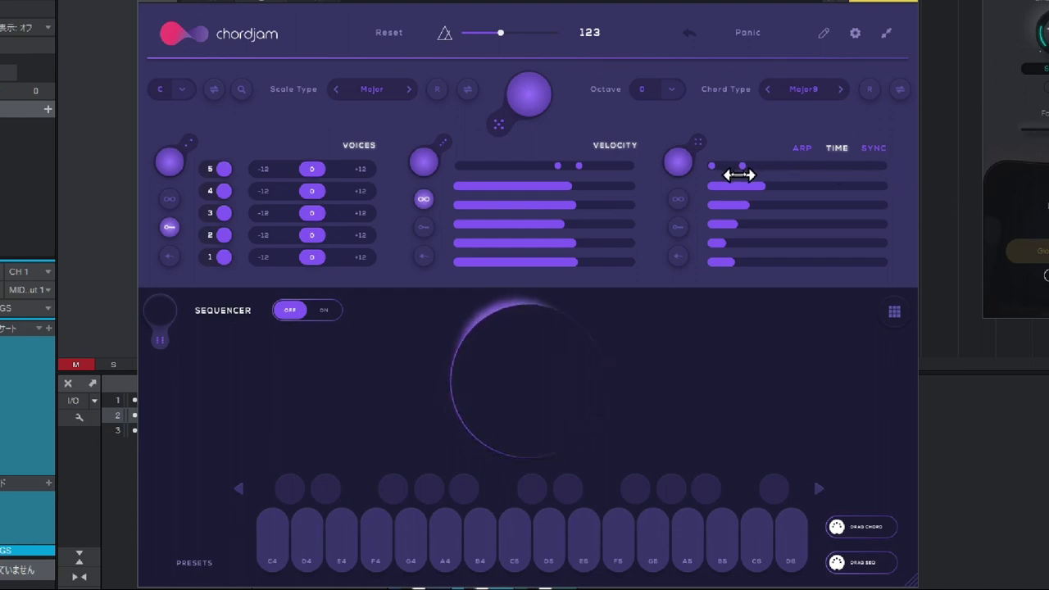
pyautogui.click(680, 200)
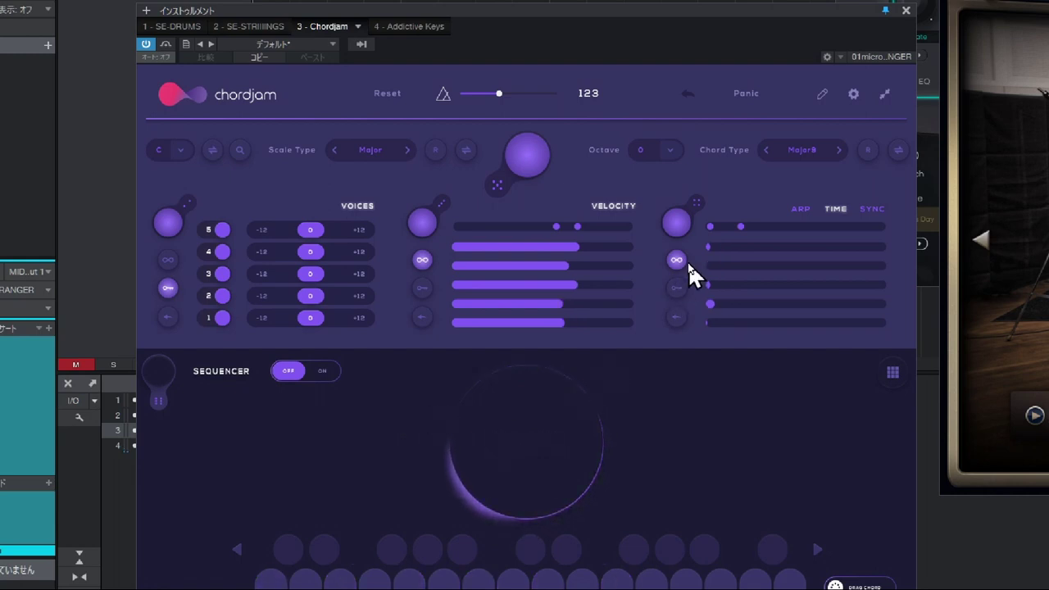
pyautogui.moveTo(714, 246)
pyautogui.mouseDown()
pyautogui.moveTo(728, 245)
pyautogui.moveTo(715, 268)
pyautogui.moveTo(734, 246)
pyautogui.mouseUp()
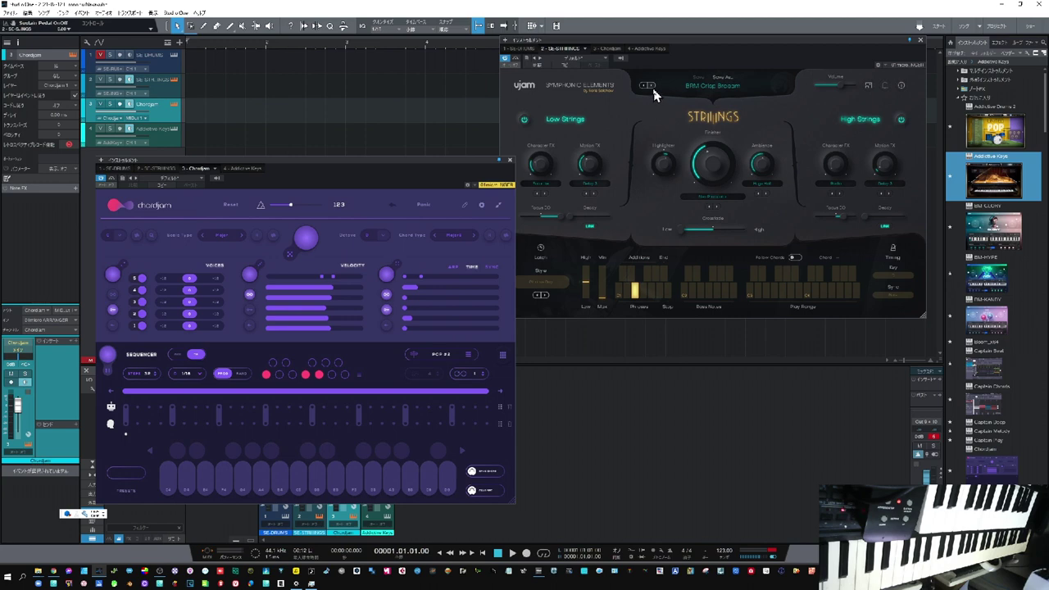
# Step: Advance through the STRIIIINGS presets to CHR Pizzies And Cello and turn up its Finisher amount
pyautogui.click(653, 87)
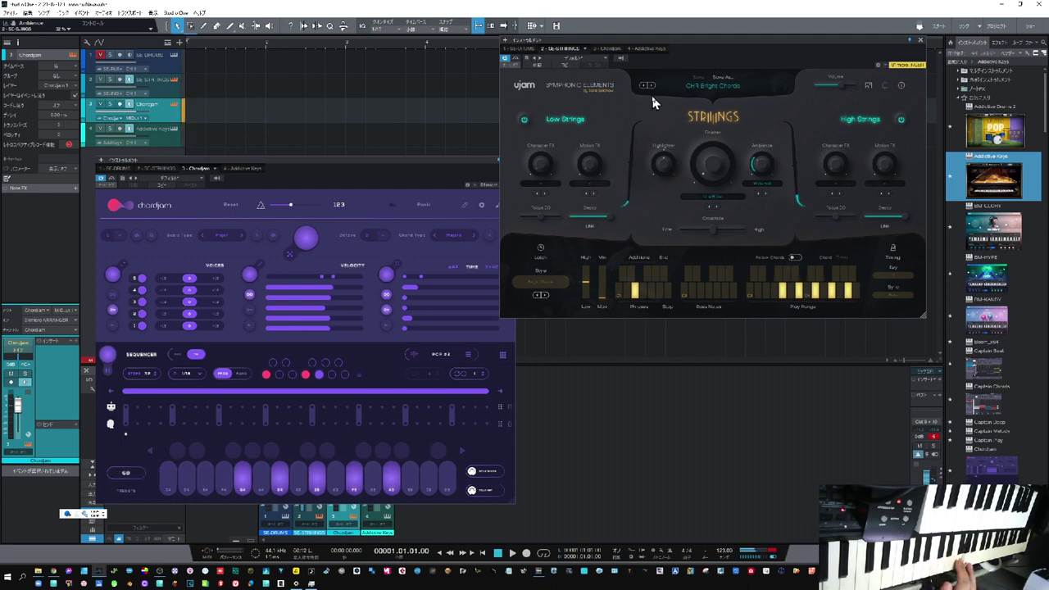
pyautogui.click(651, 85)
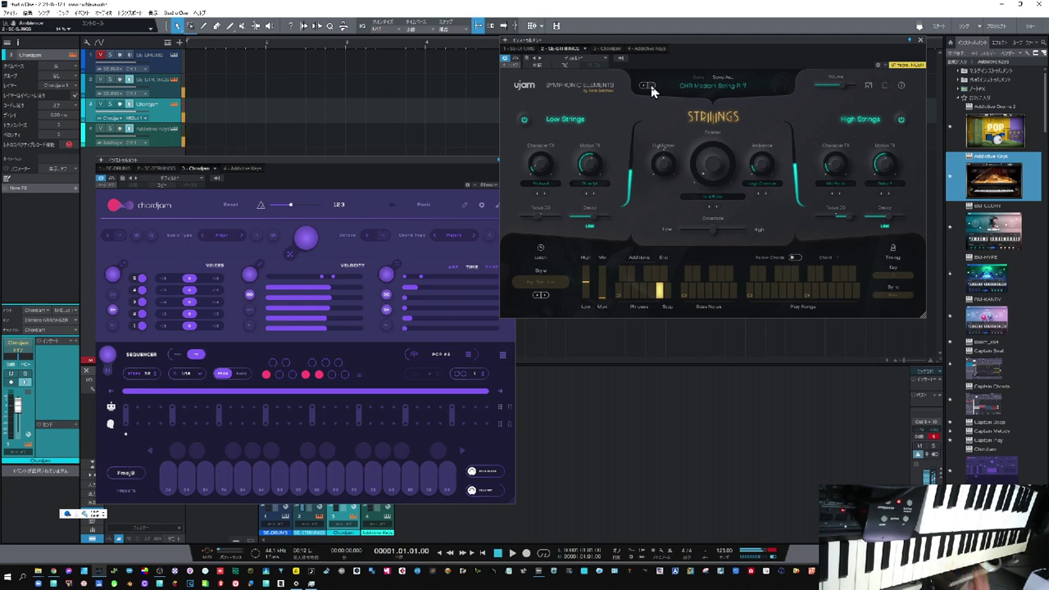
pyautogui.click(648, 85)
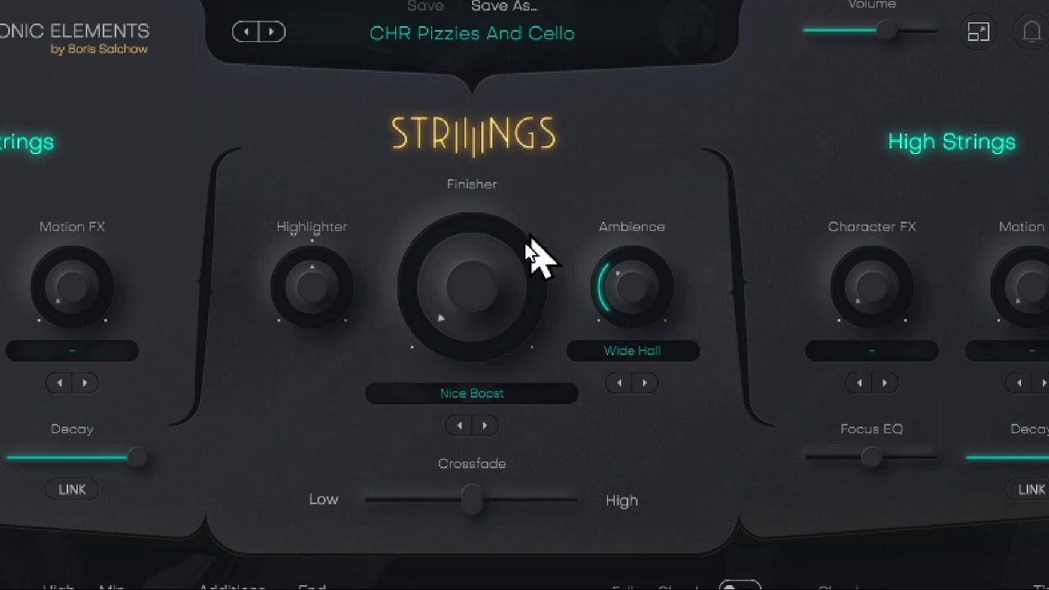
pyautogui.moveTo(480, 298); pyautogui.dragTo(562, 136)
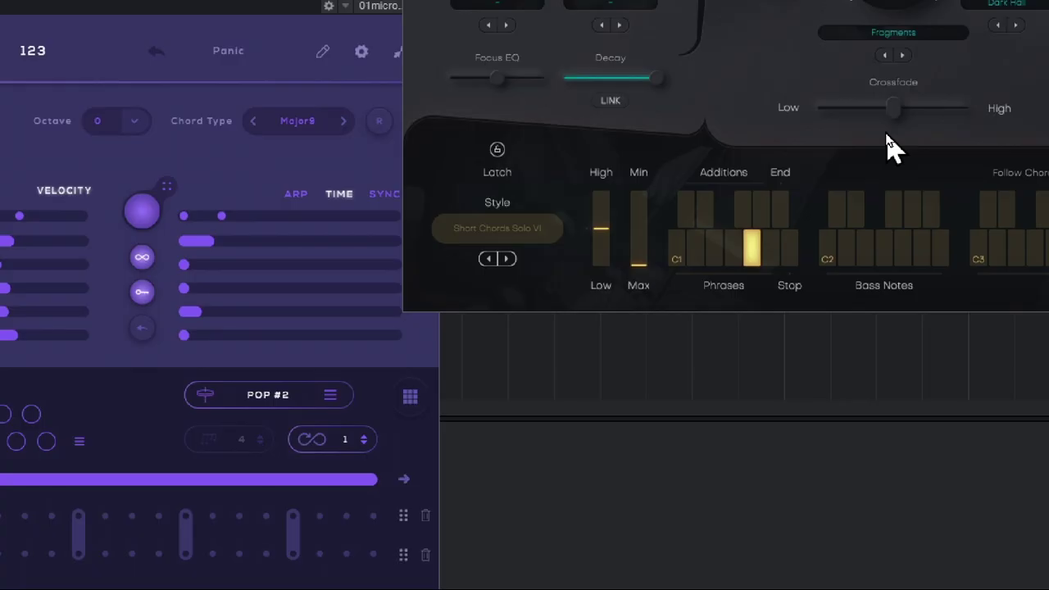
# Step: Set the STRIIIINGS Finisher mode to Voodoo Poisoned and advance the phrase style to Small Section Chords
pyautogui.click(949, 39)
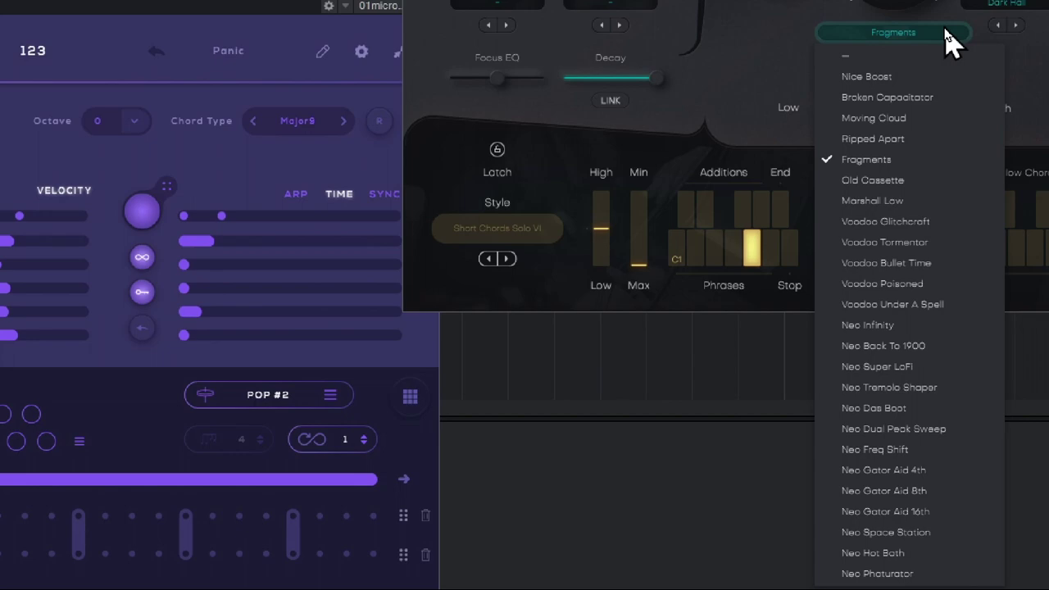
pyautogui.click(867, 285)
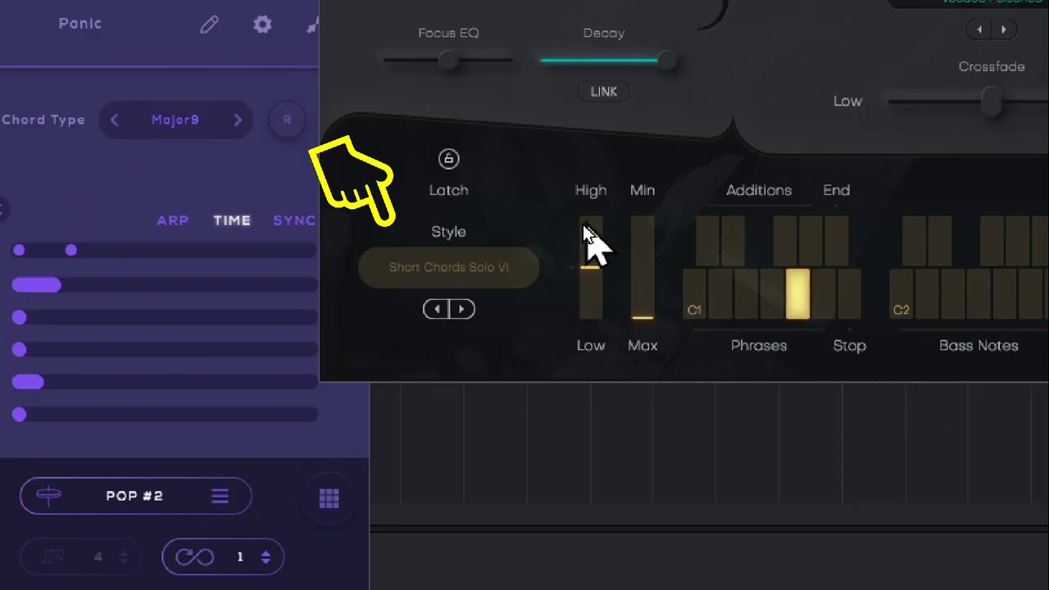
pyautogui.click(463, 311)
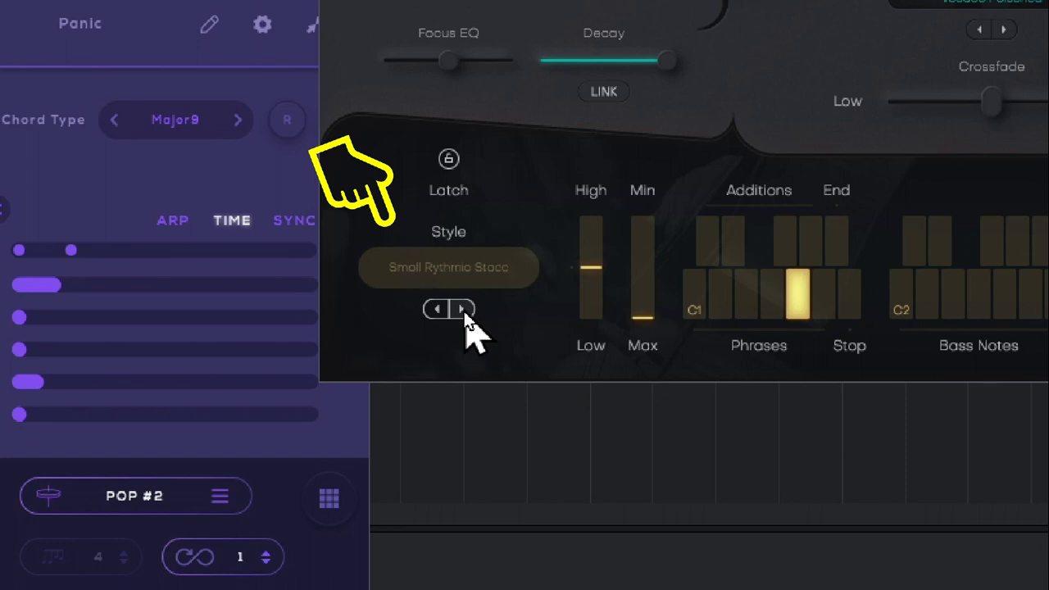
pyautogui.click(464, 311)
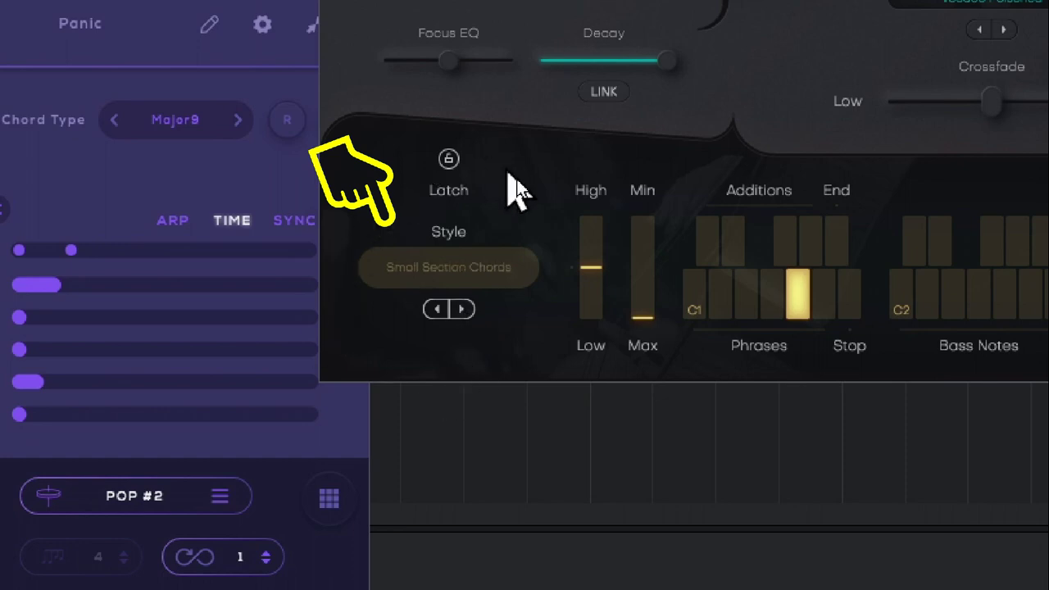